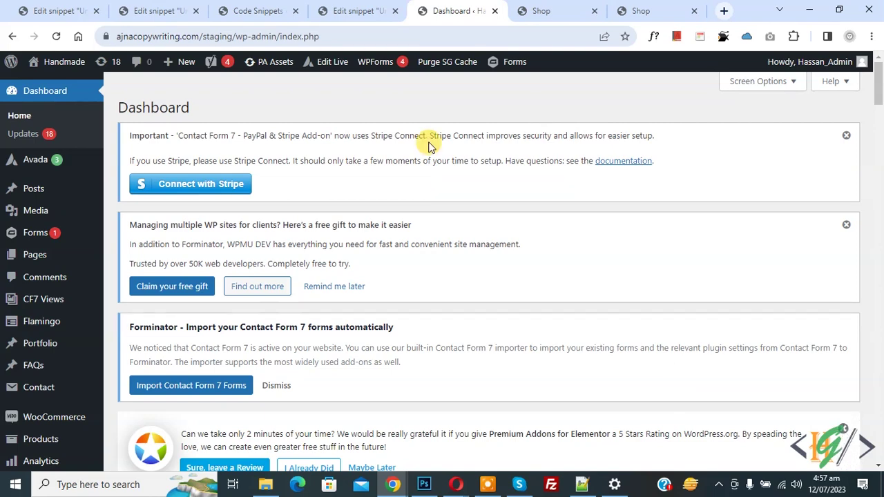
# - Search Add Plugins for 'Payment Gateway Based Fees and Discounts for WooCommerce' and find it active
pyautogui.scroll(-3, 416, 128)
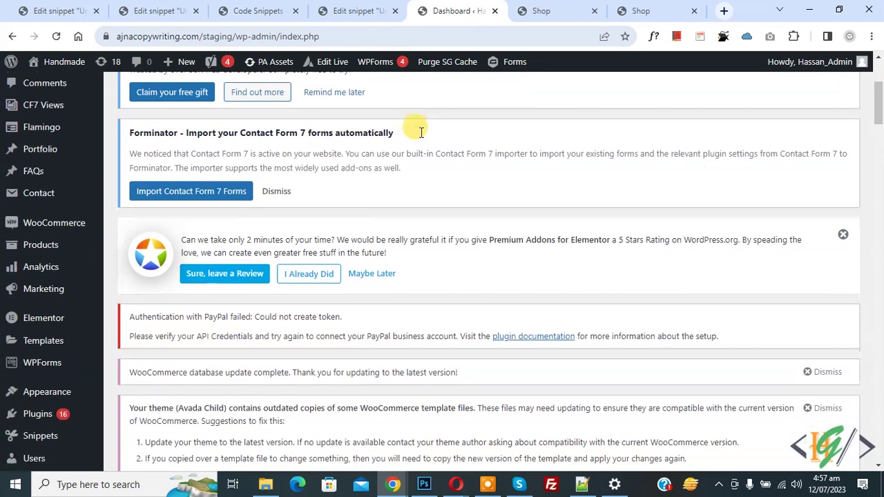
pyautogui.moveTo(64, 352)
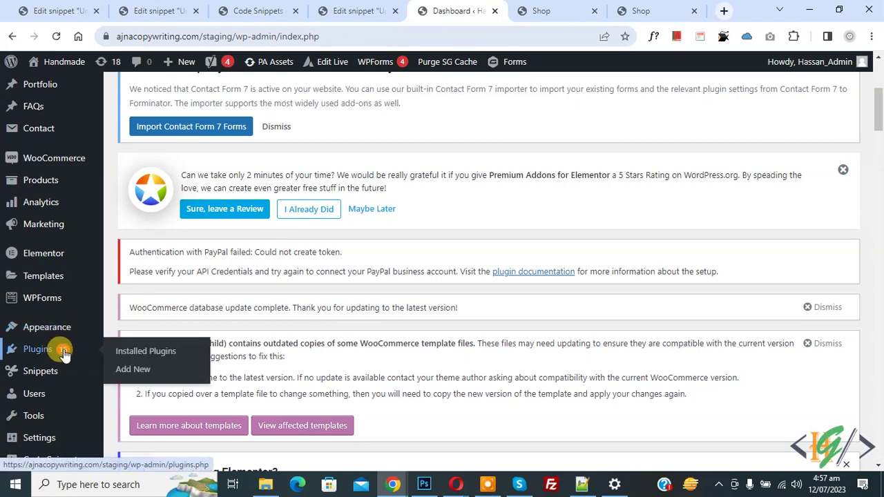
pyautogui.click(124, 353)
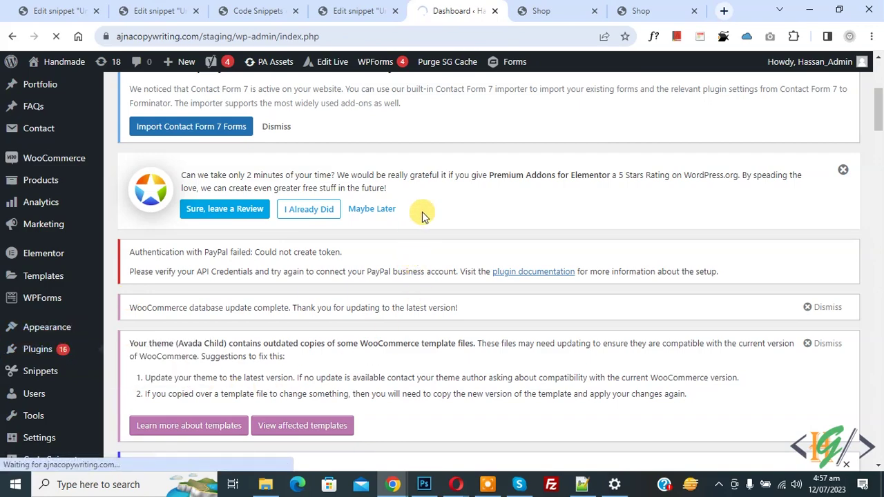
pyautogui.scroll(-5, 469, 114)
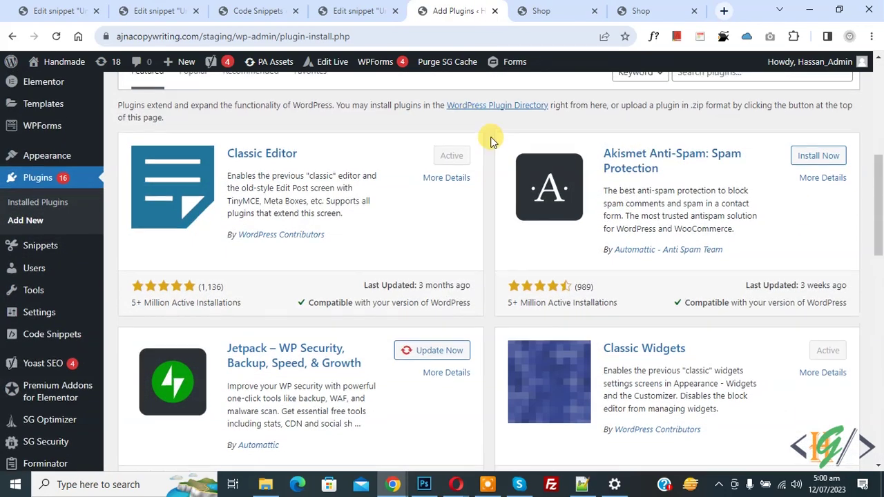
pyautogui.scroll(2, 621, 179)
pyautogui.click(700, 197)
pyautogui.write('Payment Gateway Based Fees and Discounts for WooCommerce')
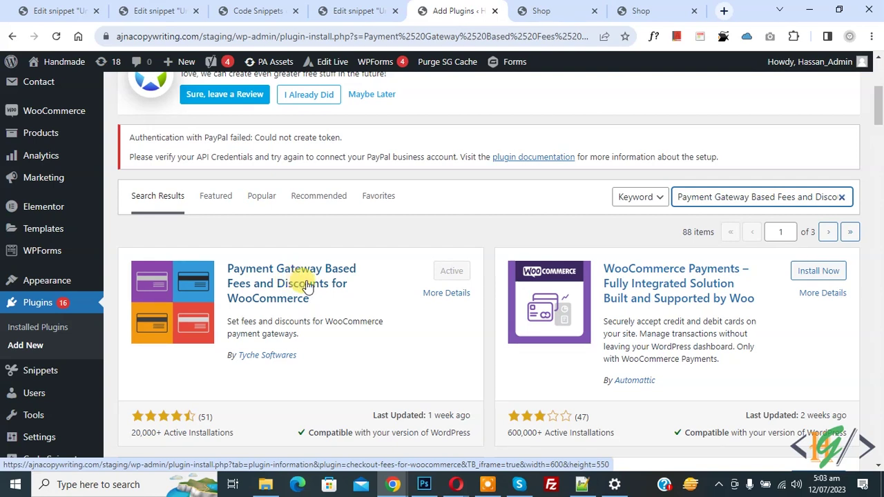
pyautogui.moveTo(28, 121)
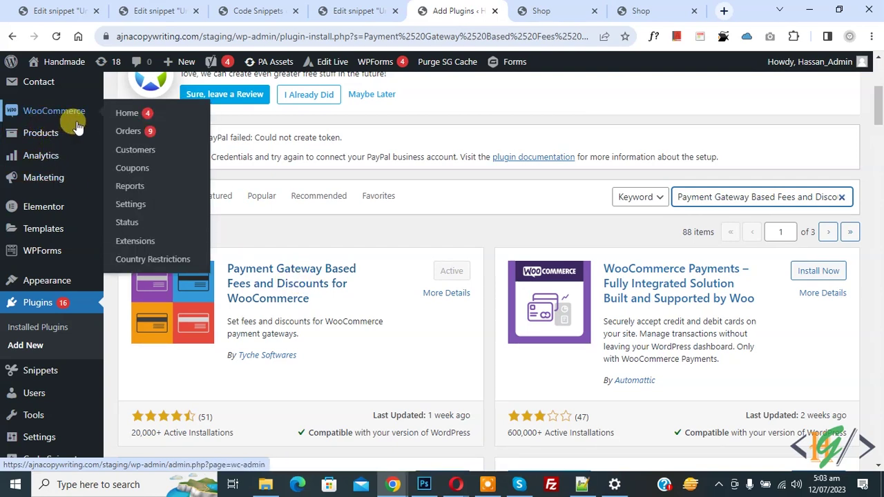
# - Open WooCommerce Settings on the Payment Gateway Based Fees and Discounts tab and browse General options
pyautogui.click(121, 206)
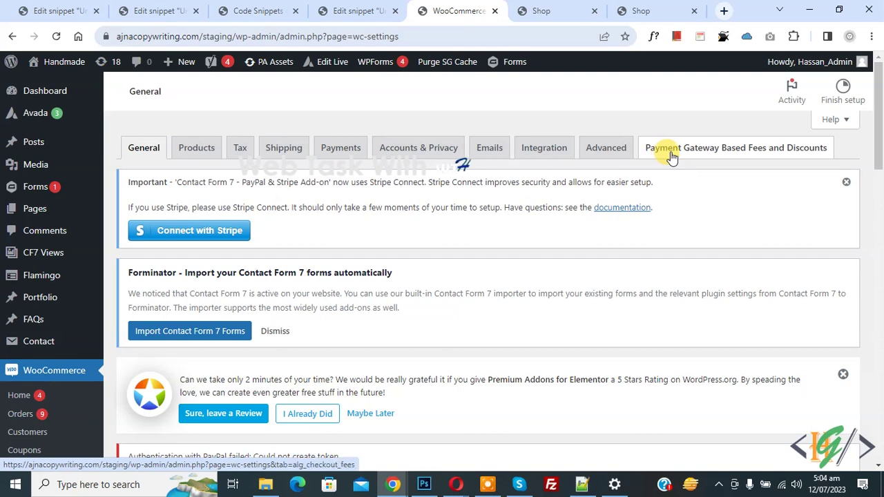
pyautogui.click(672, 156)
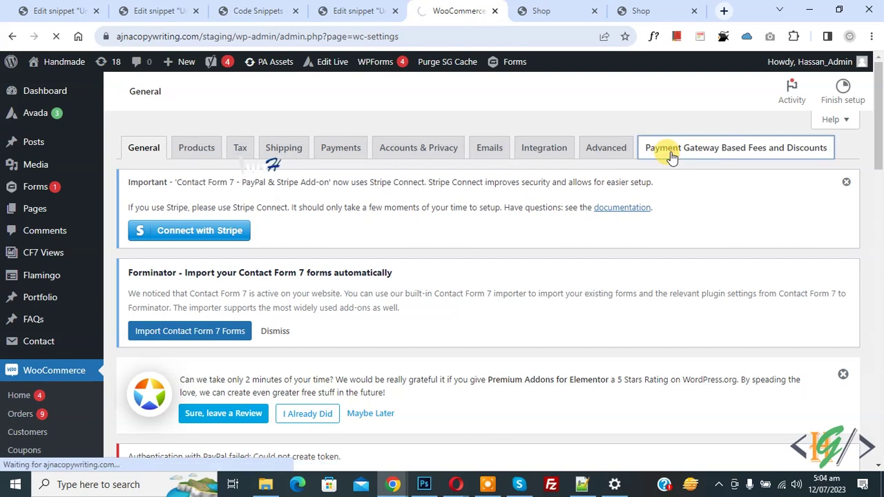
pyautogui.scroll(-8, 387, 200)
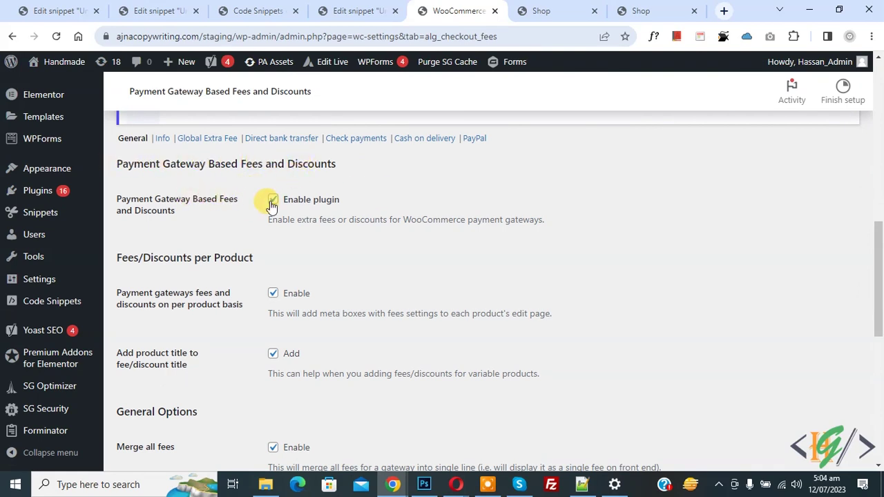
pyautogui.scroll(-1, 262, 217)
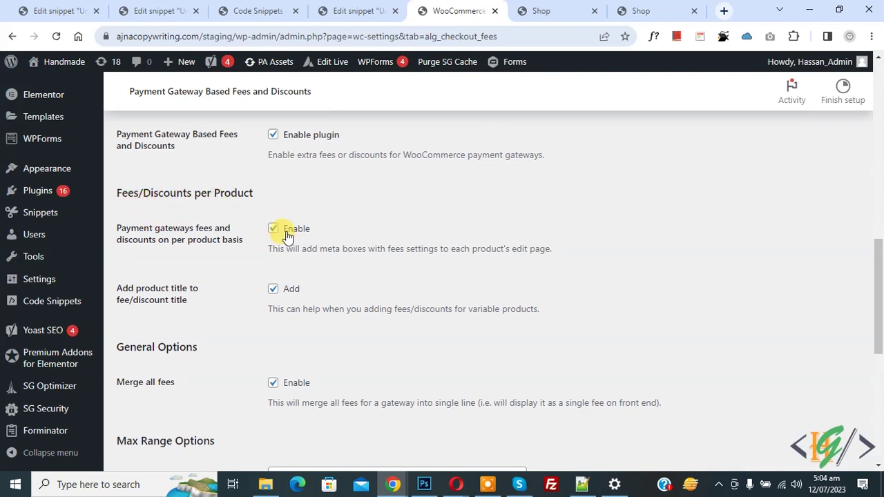
pyautogui.scroll(-1, 288, 235)
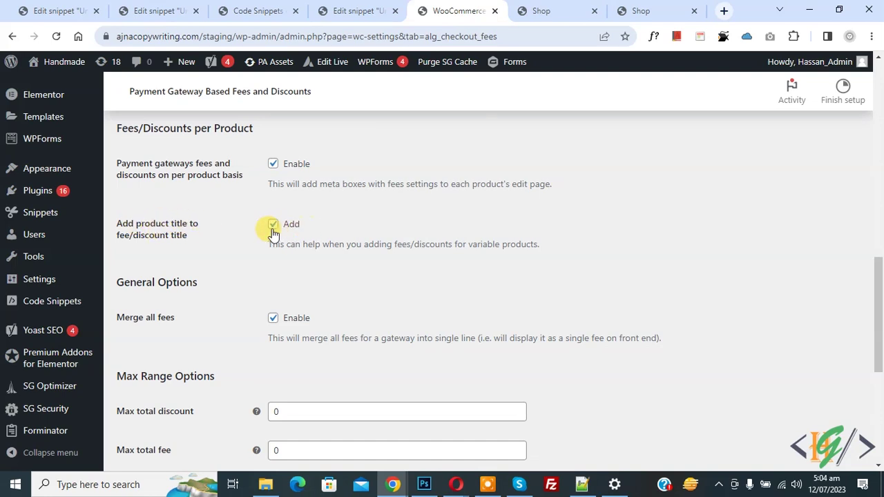
pyautogui.scroll(-2, 310, 227)
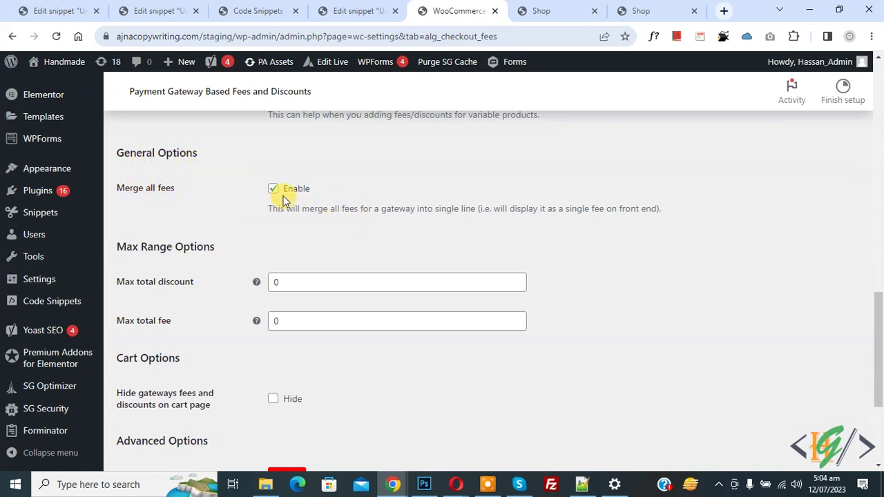
# - Review the Merge all fees option and save the General settings
pyautogui.moveTo(330, 211); pyautogui.dragTo(416, 211)
pyautogui.click(417, 211)
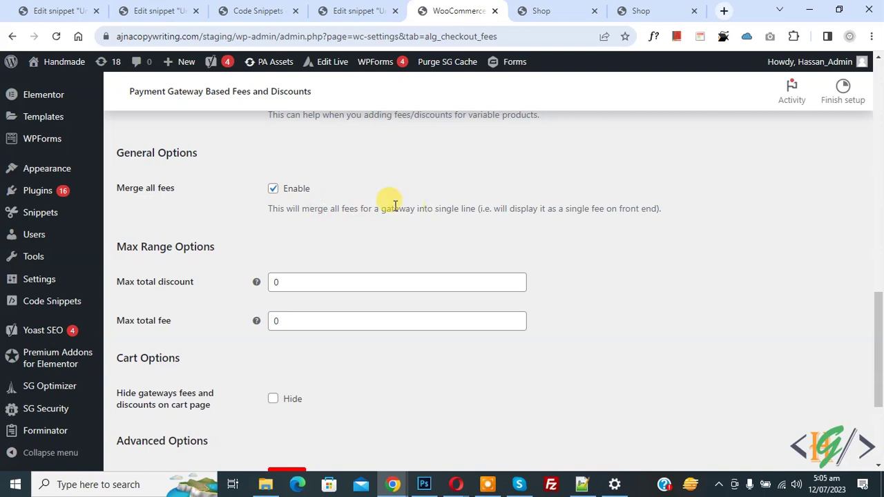
pyautogui.scroll(-1, 198, 243)
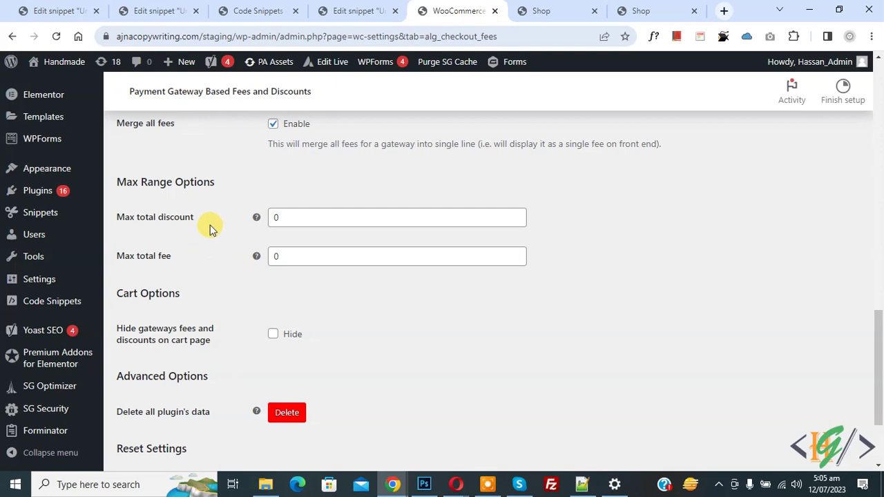
pyautogui.scroll(-2, 211, 227)
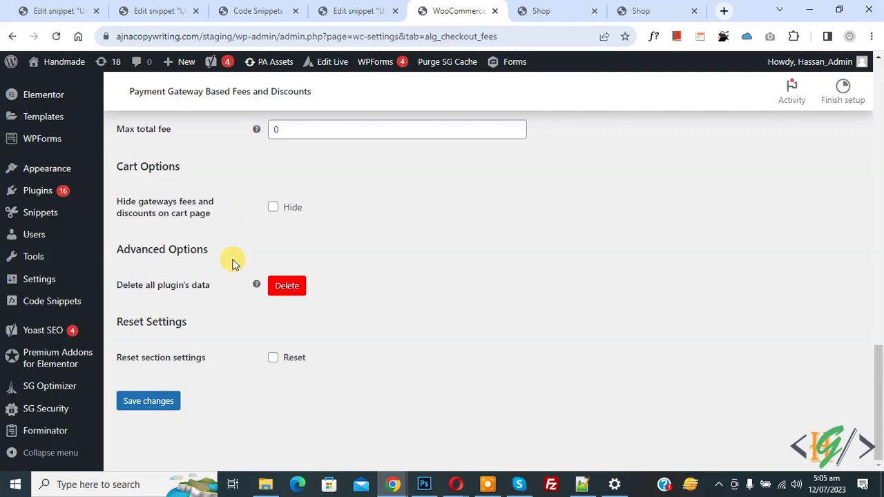
pyautogui.click(165, 400)
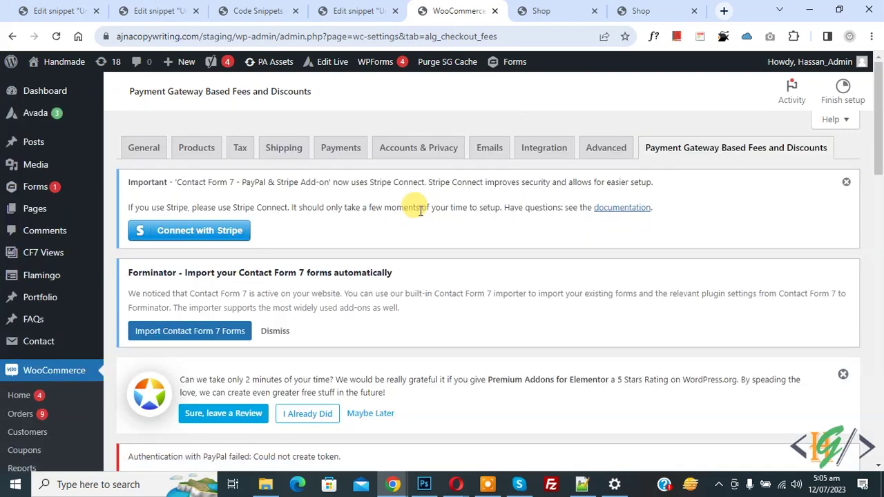
# - Open the Global Extra Fee section and read its description
pyautogui.scroll(-7, 418, 207)
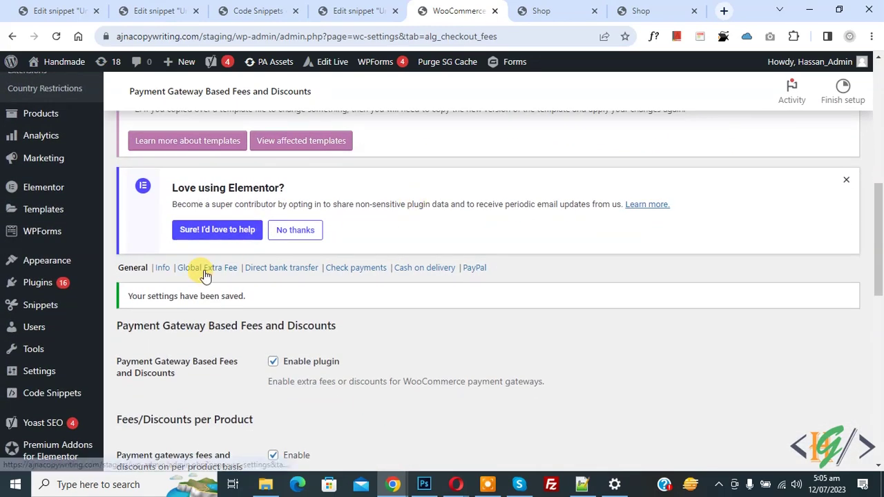
pyautogui.click(205, 269)
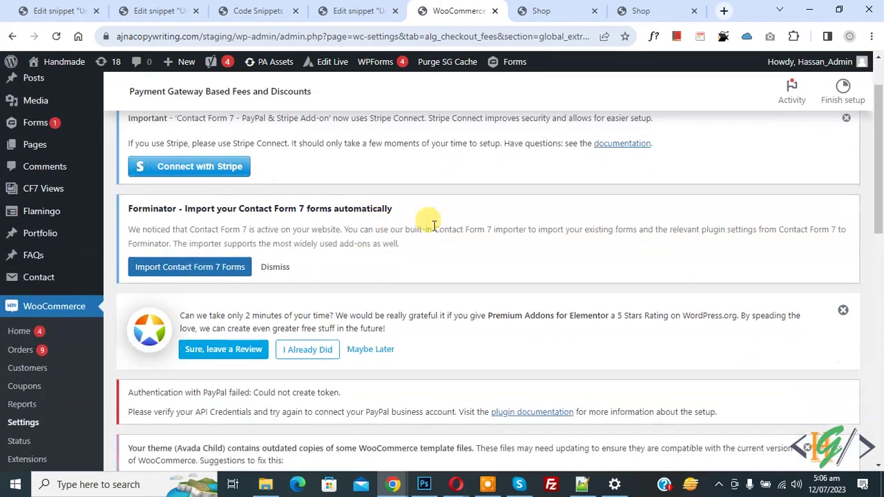
pyautogui.scroll(-8, 462, 200)
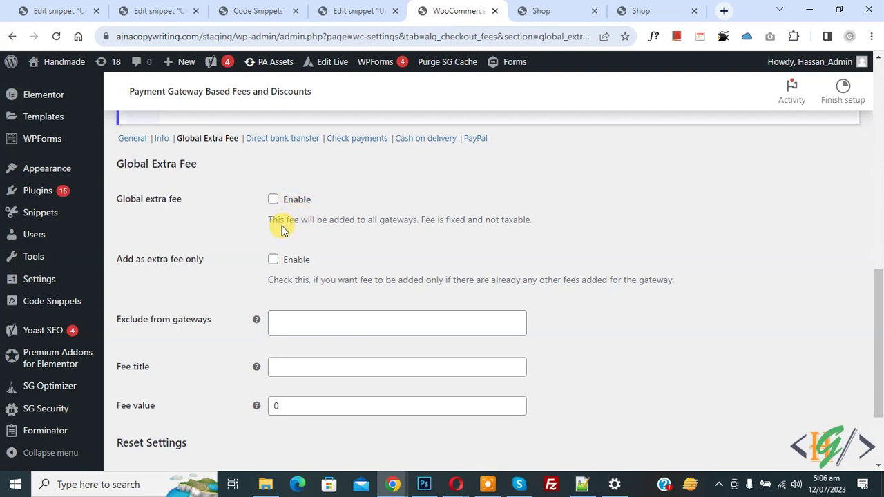
pyautogui.moveTo(302, 225); pyautogui.dragTo(378, 220)
pyautogui.click(378, 219)
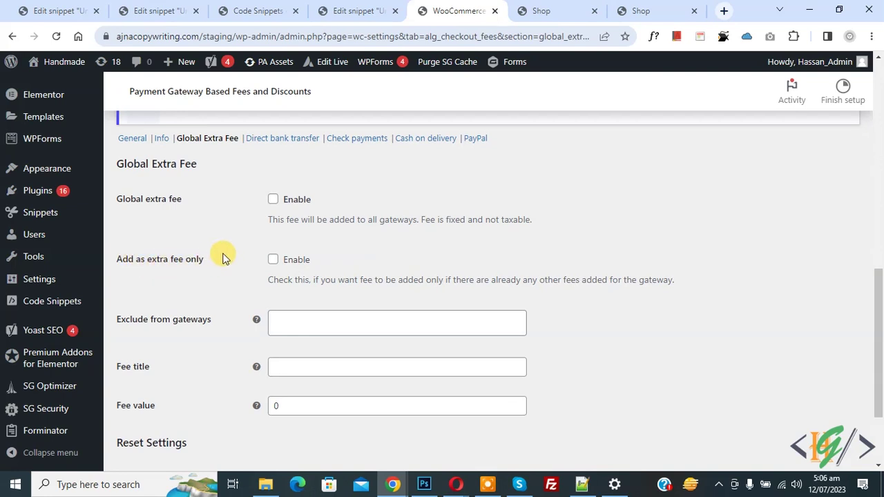
# - Inspect the Exclude from gateways list without choosing any, leaving the global fee disabled
pyautogui.scroll(-3, 223, 257)
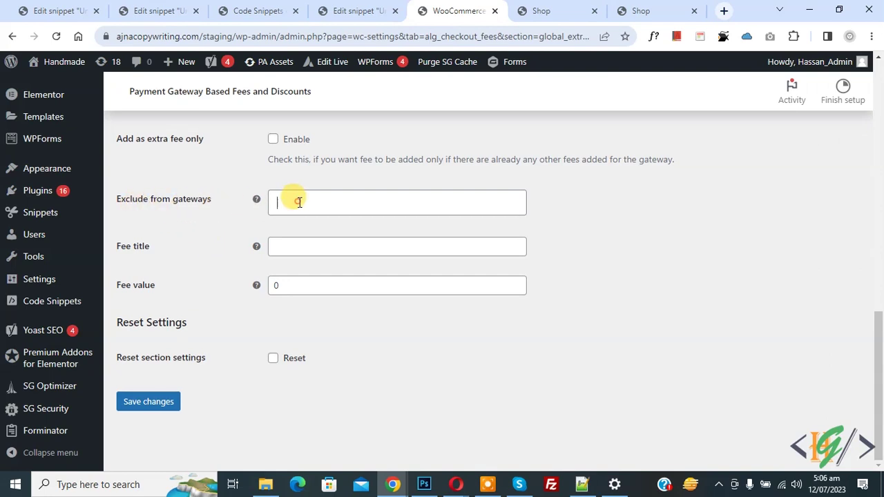
pyautogui.click(283, 202)
pyautogui.click(238, 246)
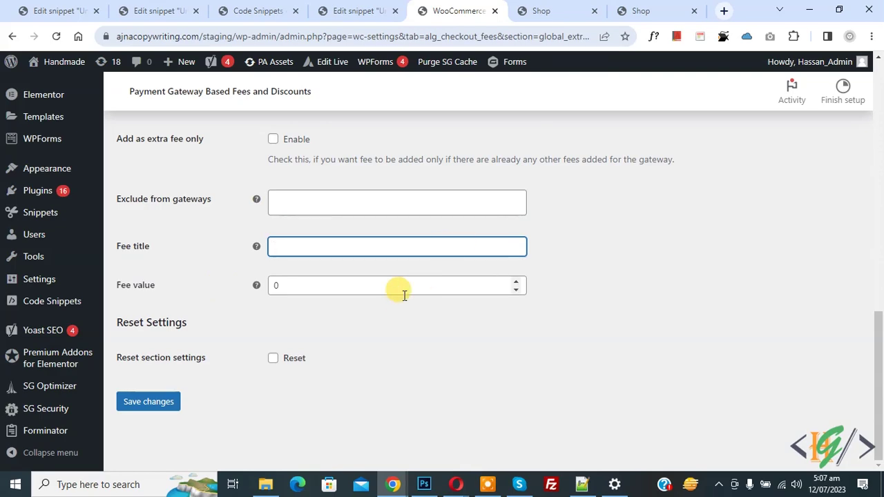
pyautogui.scroll(2, 397, 297)
pyautogui.scroll(3, 390, 316)
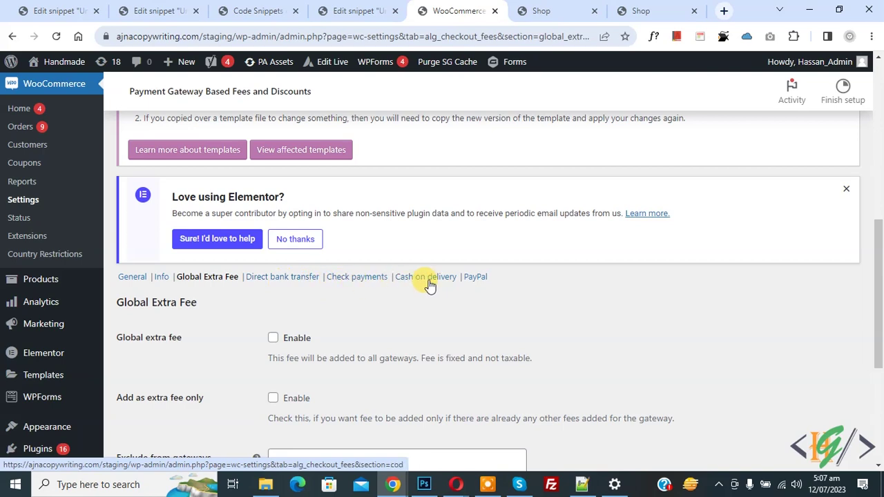
# - Open WooCommerce Payments settings in a new tab and go to the PayPal fee section
pyautogui.scroll(5, 419, 296)
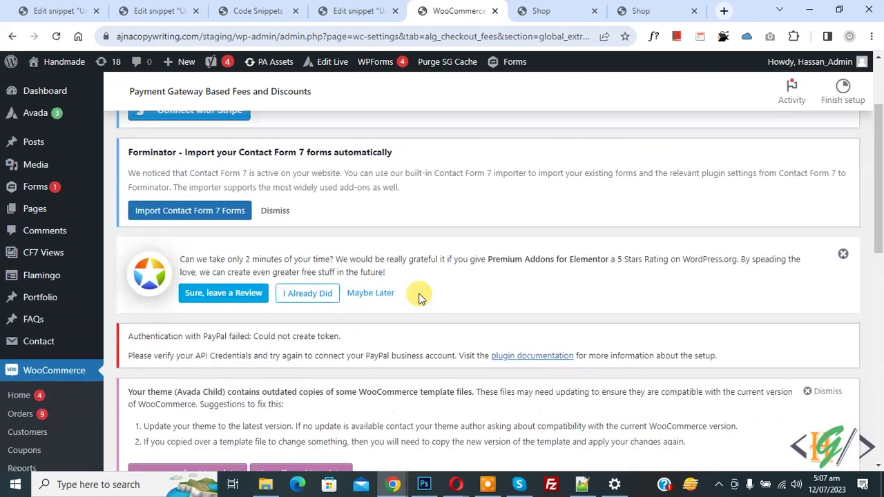
pyautogui.rightClick(341, 147)
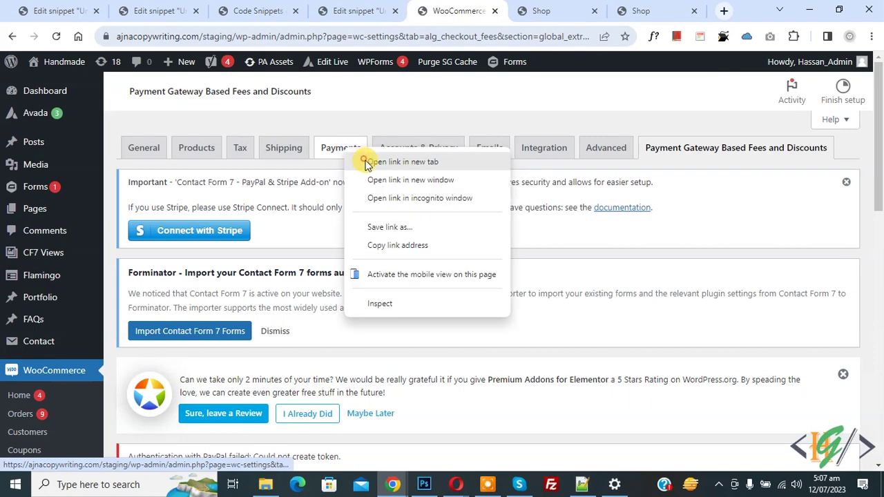
pyautogui.click(396, 109)
pyautogui.scroll(-4, 414, 210)
pyautogui.scroll(-3, 419, 214)
pyautogui.click(475, 204)
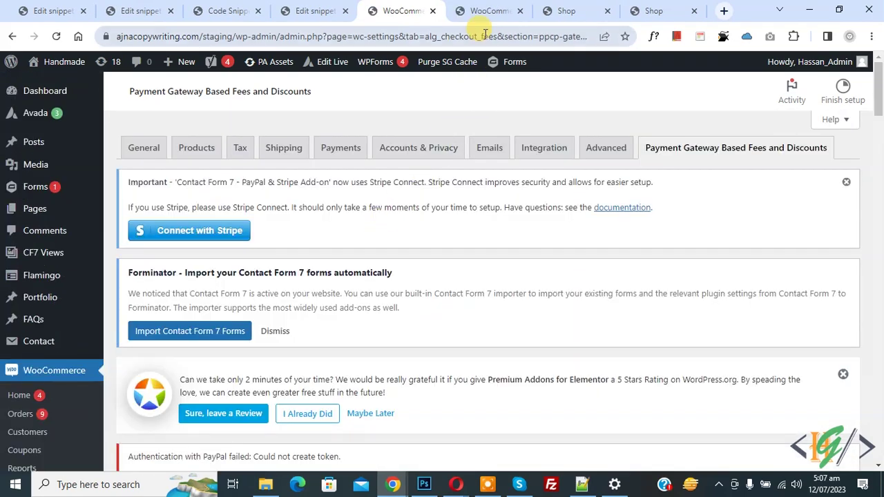
# - Compare the Payments settings with the PayPal fee settings across the two tabs
pyautogui.click(485, 31)
pyautogui.click(469, 11)
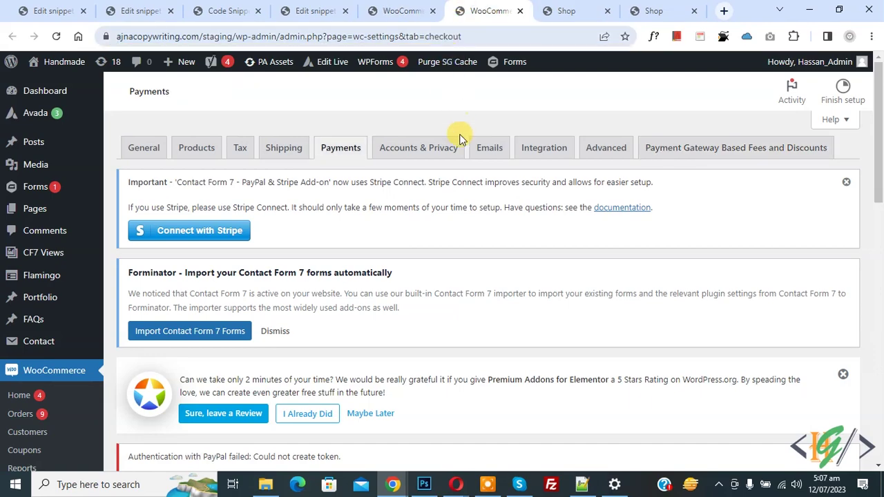
pyautogui.scroll(-8, 459, 136)
pyautogui.scroll(-4, 459, 136)
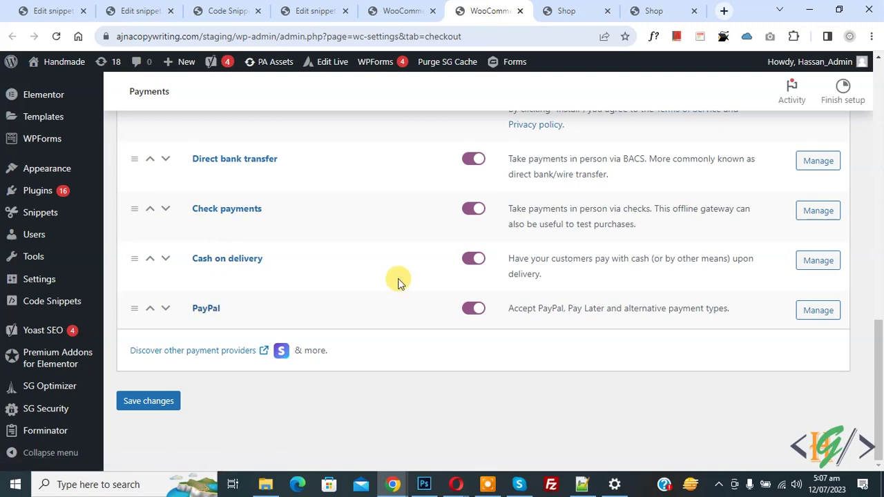
pyautogui.click(415, 10)
pyautogui.scroll(-3, 375, 228)
pyautogui.scroll(-3, 375, 228)
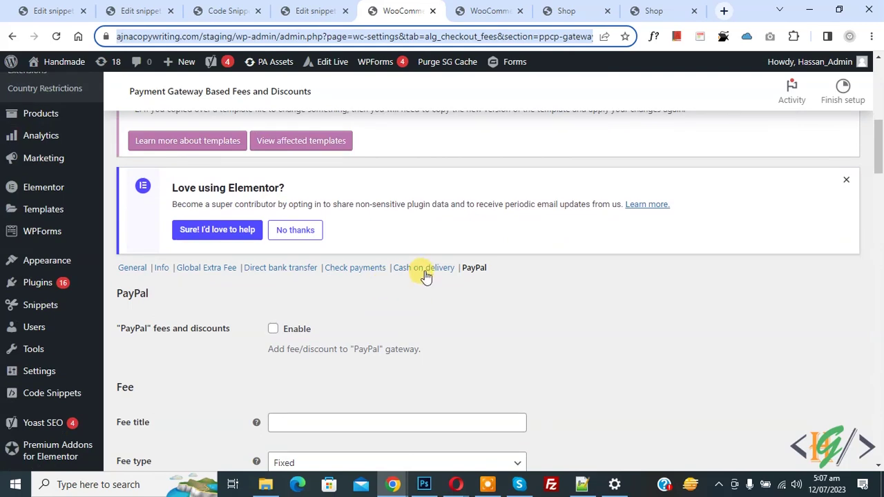
pyautogui.click(493, 7)
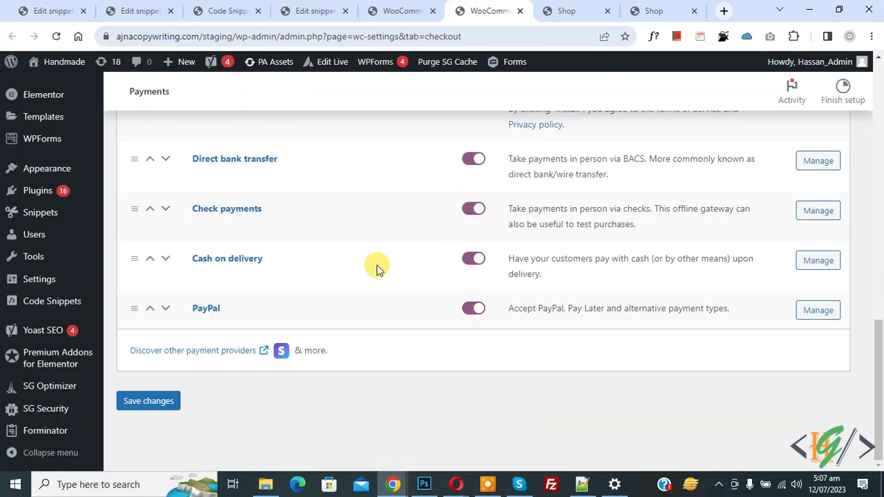
pyautogui.click(390, 9)
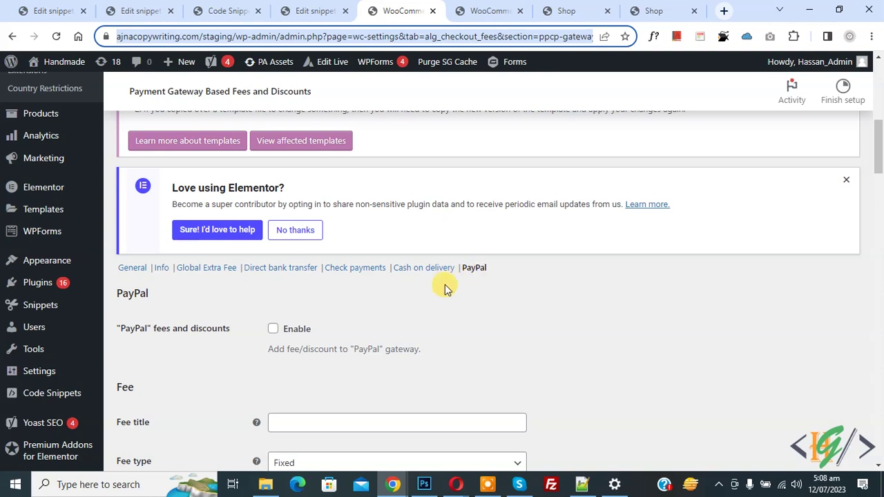
pyautogui.scroll(-2, 281, 287)
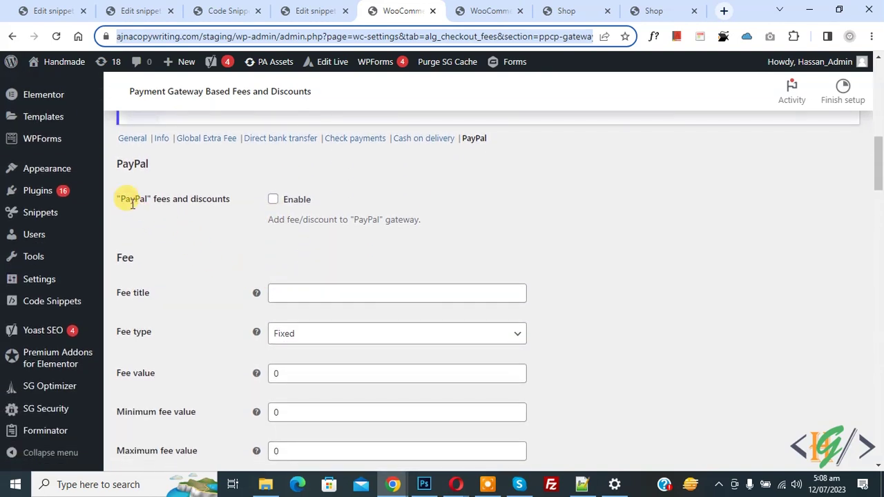
# - Enable PayPal fees and title the fee 'Additional Fees For PayPal'
pyautogui.click(272, 199)
pyautogui.scroll(-1, 179, 221)
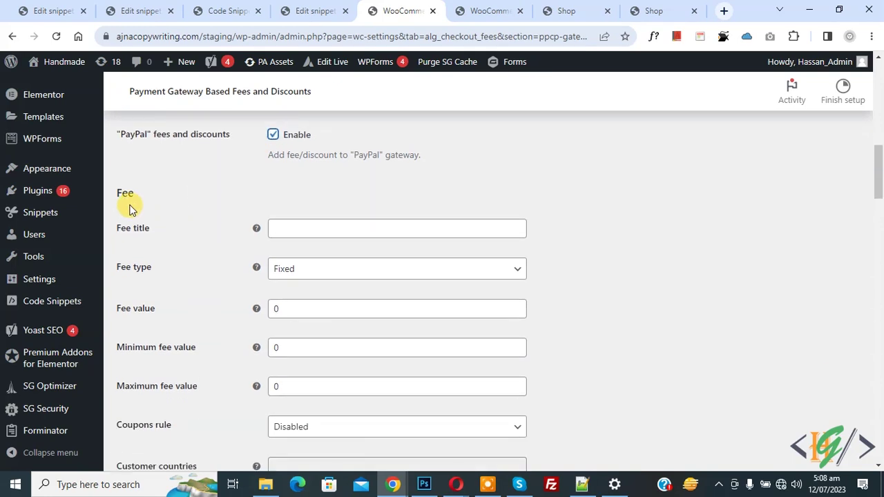
pyautogui.scroll(-1, 270, 182)
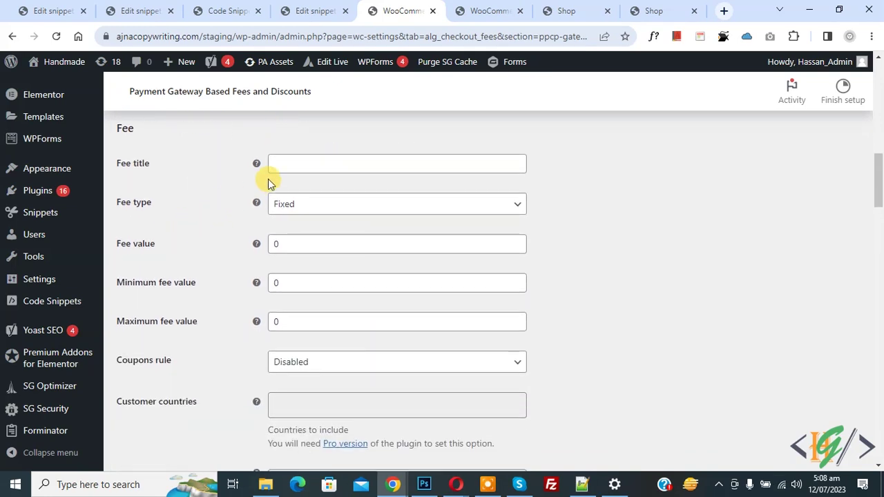
pyautogui.click(297, 164)
pyautogui.write('Additional Fees For PayPal')
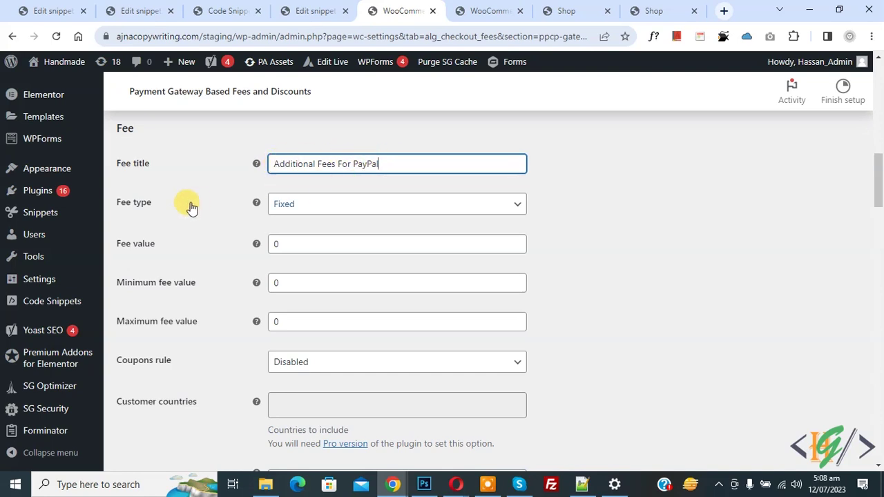
# - Set the PayPal fee type to Percent with a fee value of 2.5
pyautogui.click(321, 205)
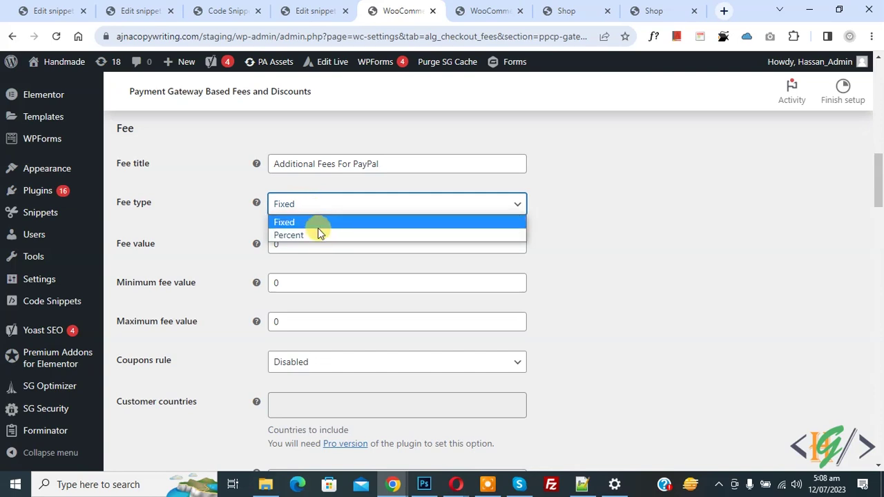
pyautogui.click(311, 234)
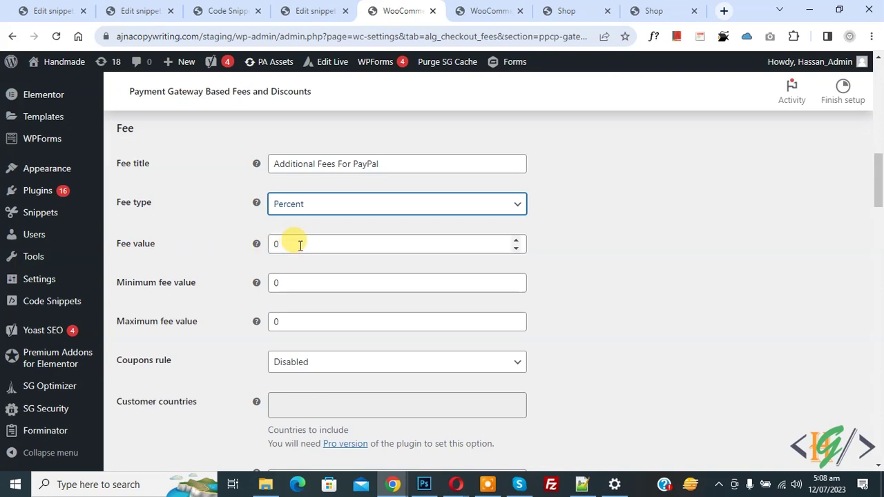
pyautogui.moveTo(299, 245); pyautogui.dragTo(272, 245)
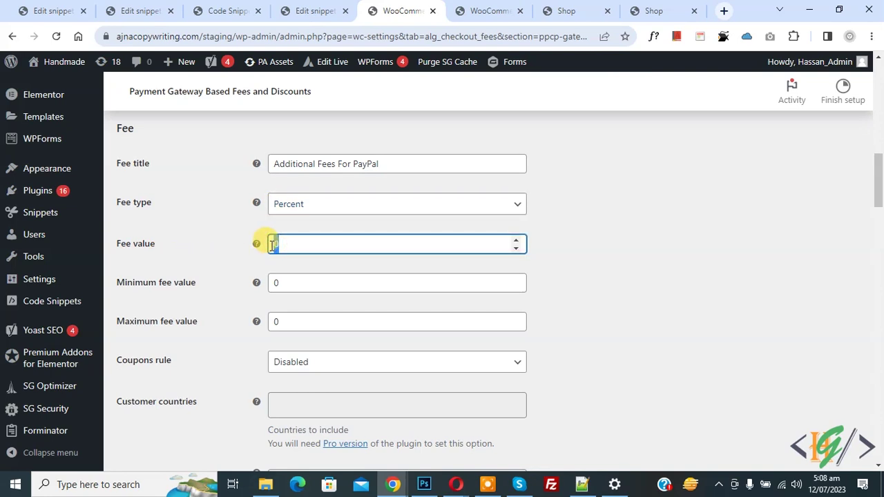
pyautogui.moveTo(270, 245); pyautogui.dragTo(290, 242)
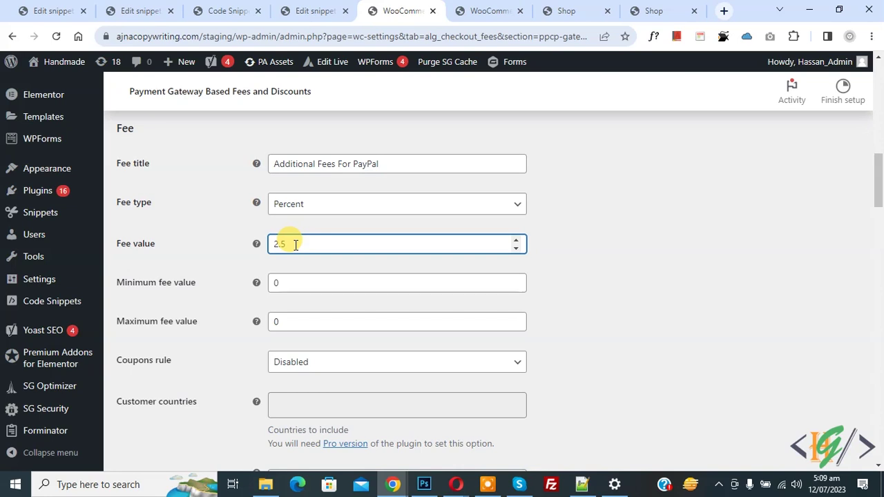
pyautogui.scroll(-2, 248, 233)
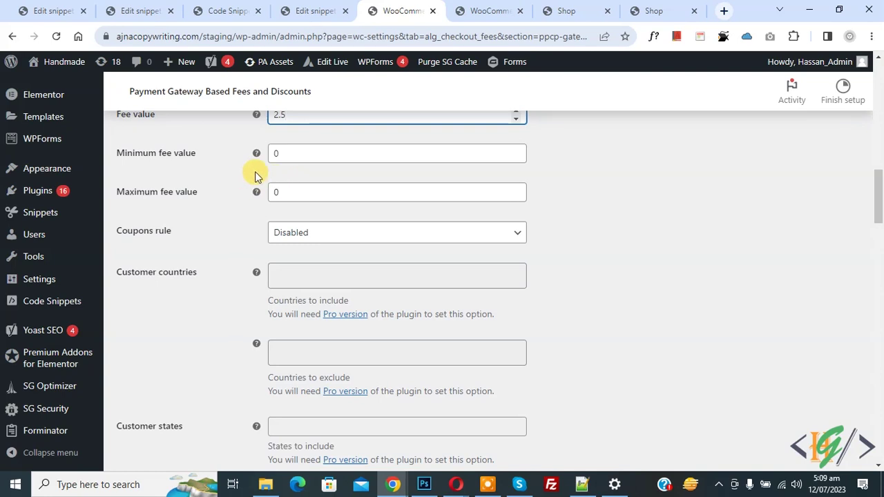
# - Leave the PayPal fee's Coupons rule set to Disabled
pyautogui.click(286, 233)
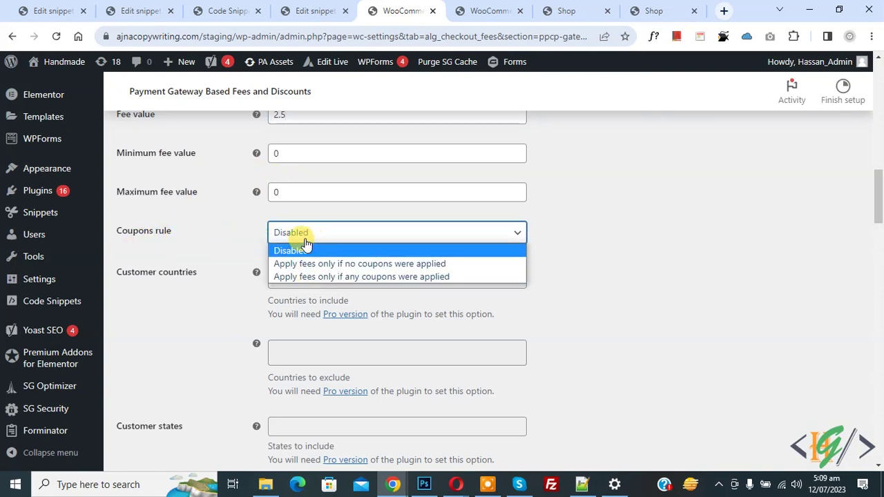
pyautogui.click(216, 238)
pyautogui.scroll(-3, 216, 237)
pyautogui.scroll(-5, 216, 238)
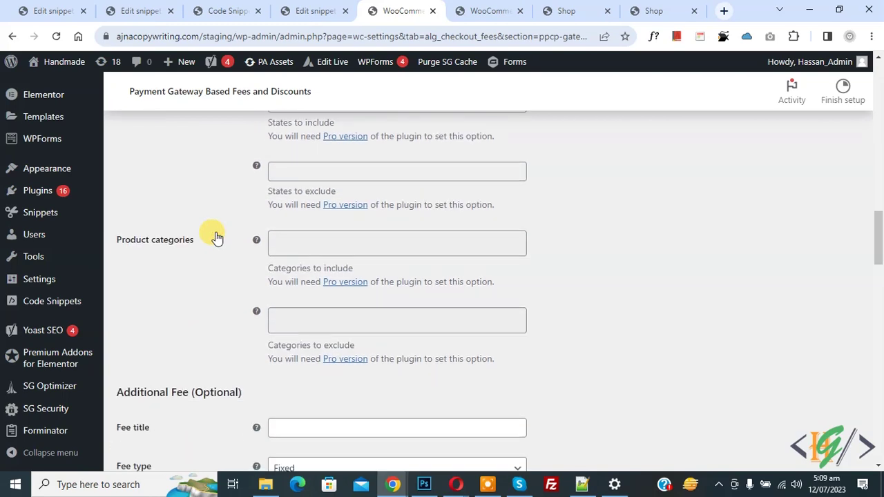
pyautogui.scroll(-10, 211, 212)
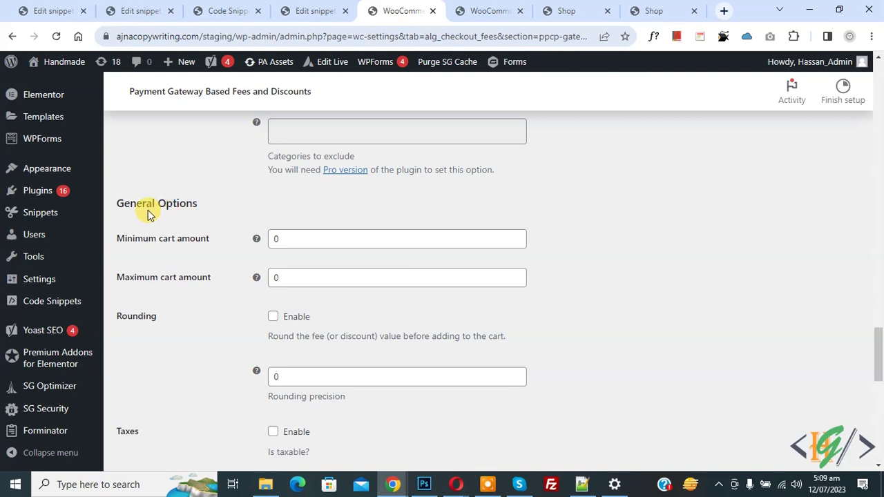
pyautogui.scroll(-1, 179, 215)
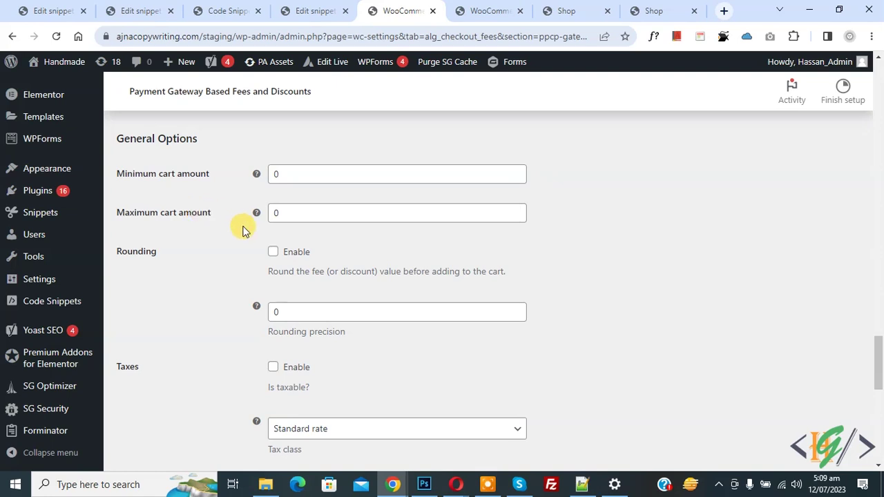
pyautogui.scroll(-1, 195, 220)
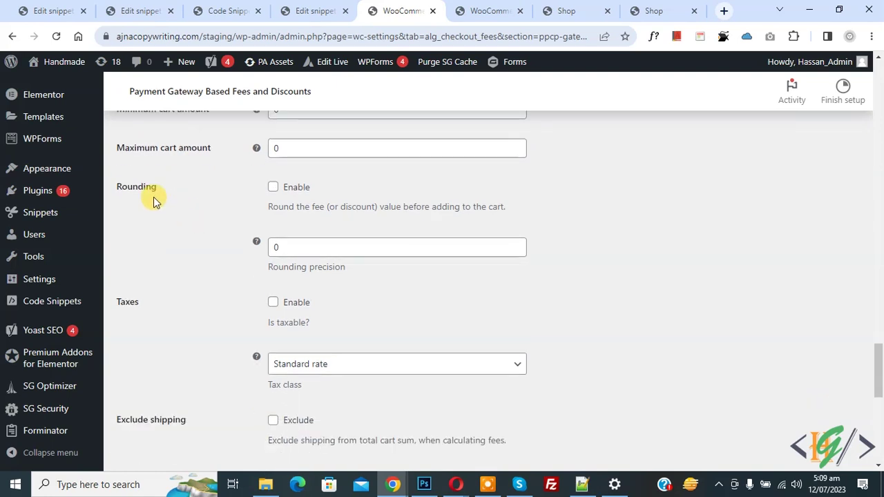
pyautogui.scroll(-2, 195, 205)
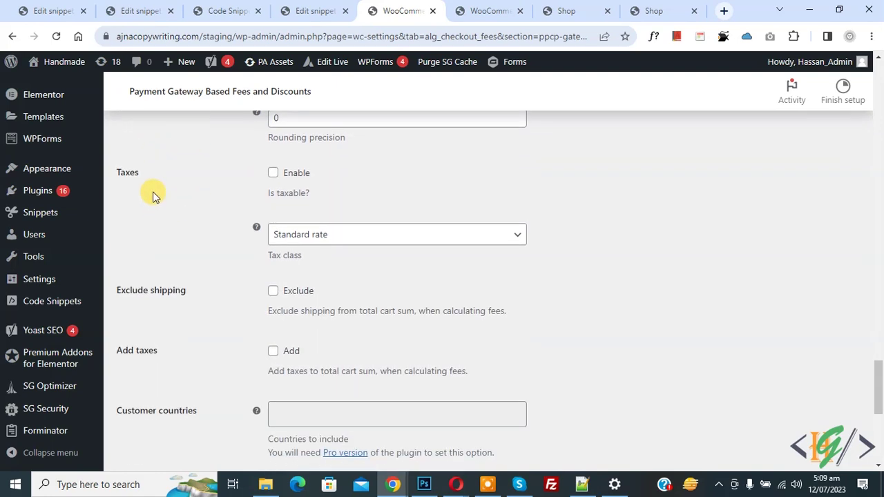
# - Make the PayPal fee taxable, save the settings, and bring up the storefront Shop tab
pyautogui.click(273, 173)
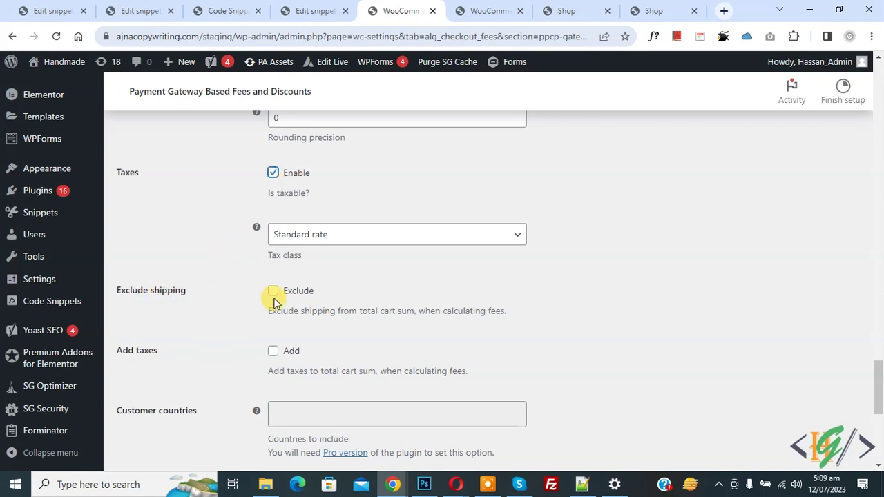
pyautogui.scroll(-1, 207, 280)
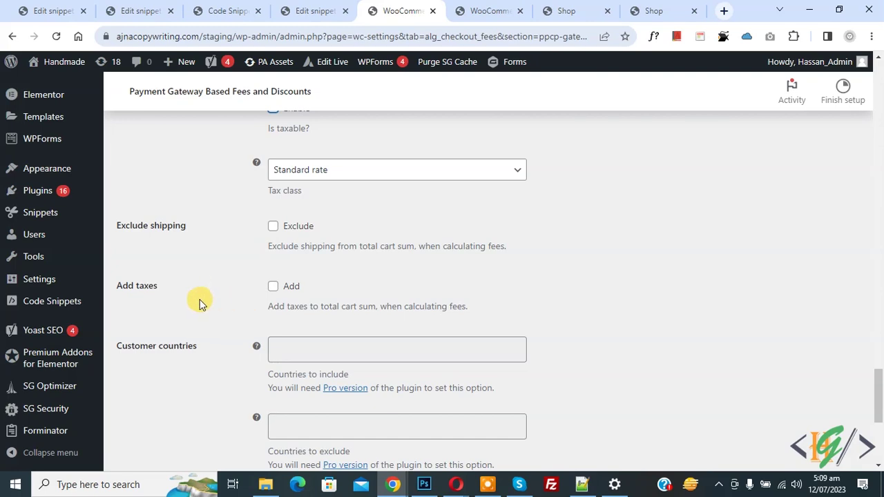
pyautogui.scroll(-4, 159, 283)
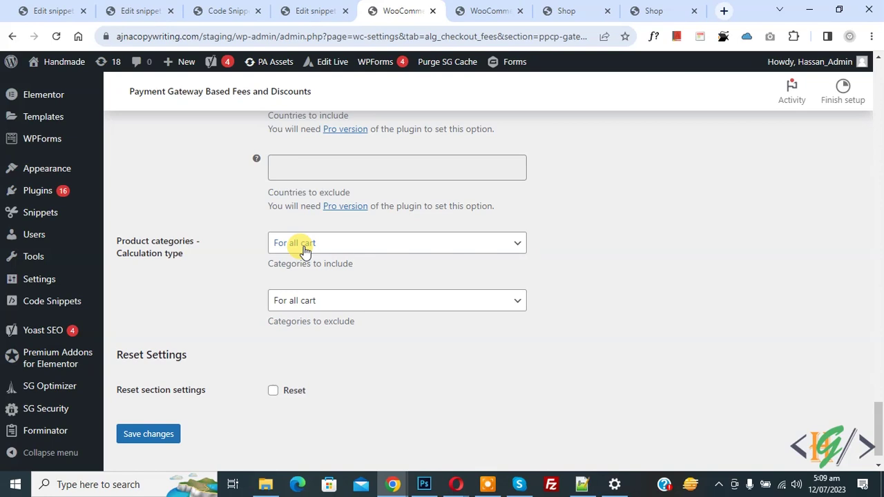
pyautogui.click(166, 433)
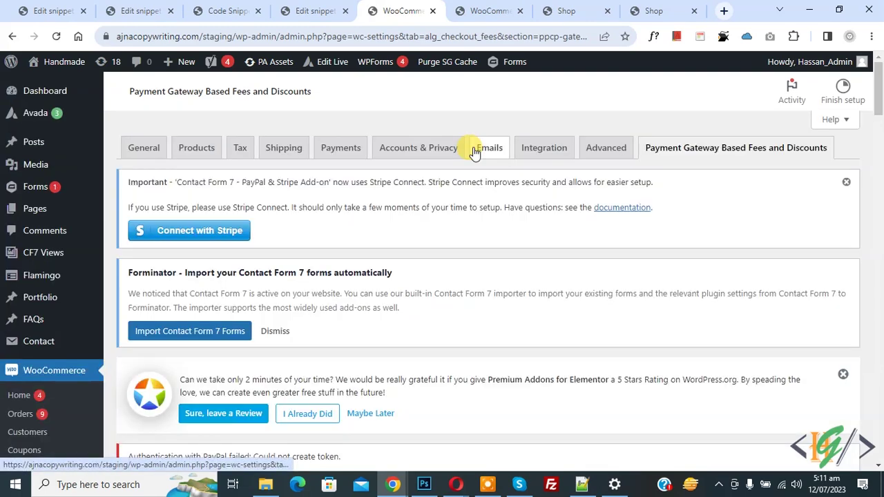
pyautogui.scroll(-6, 474, 152)
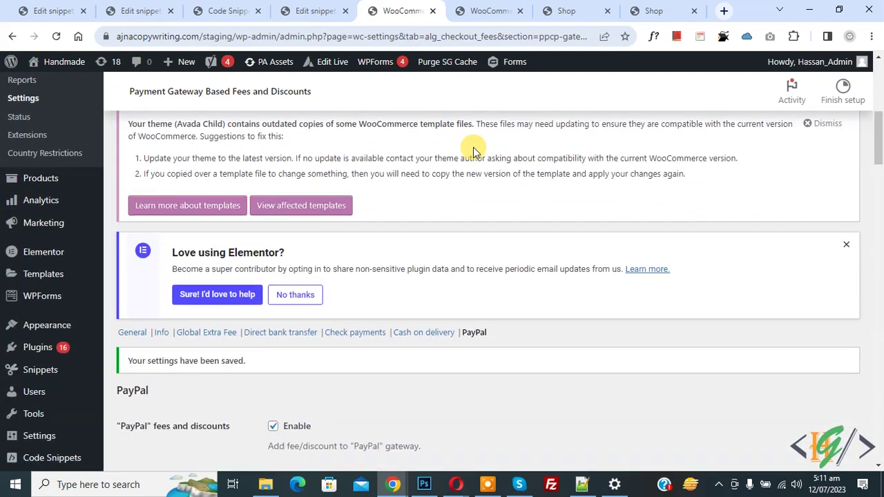
pyautogui.click(566, 10)
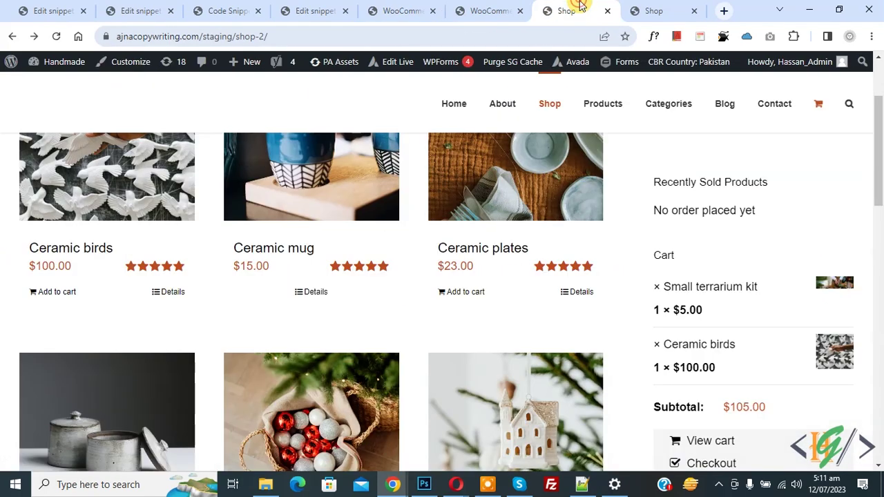
# - Reload the Shop page and proceed through the three-item cart to checkout
pyautogui.click(56, 37)
pyautogui.scroll(-3, 371, 170)
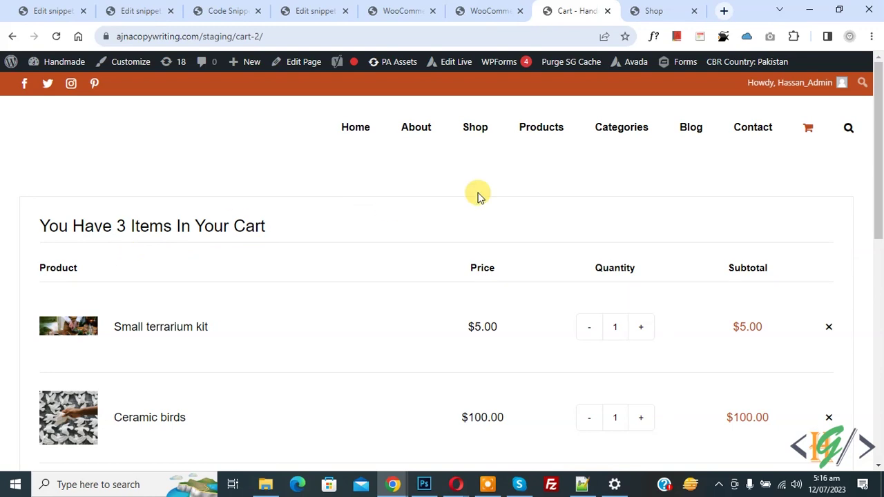
pyautogui.scroll(-5, 493, 191)
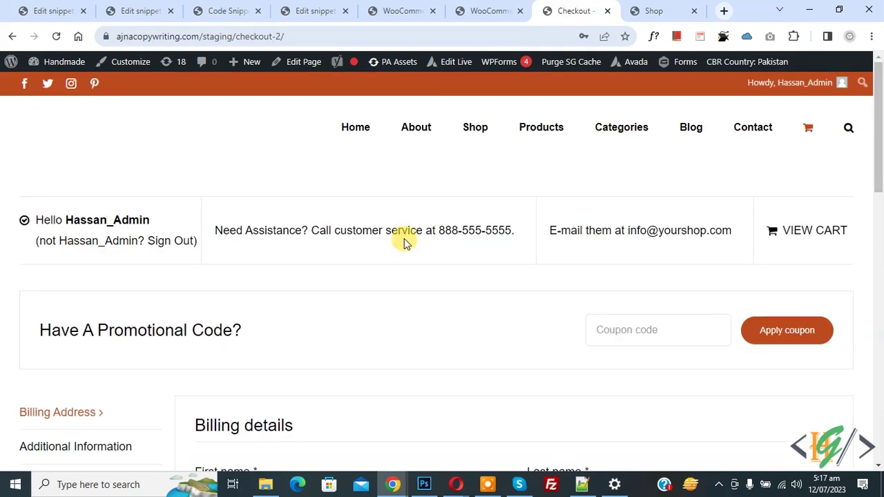
# - Advance checkout through Additional information to Review & Payment
pyautogui.moveTo(879, 148); pyautogui.dragTo(878, 321)
pyautogui.click(791, 328)
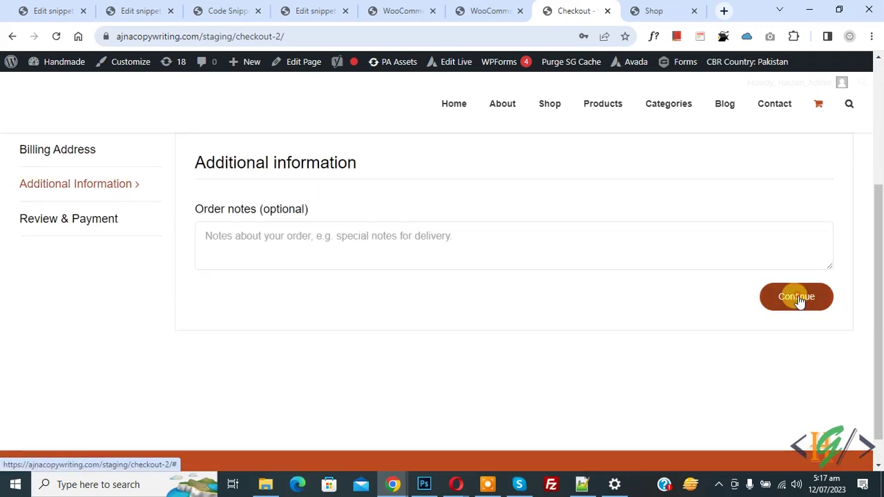
pyautogui.click(797, 298)
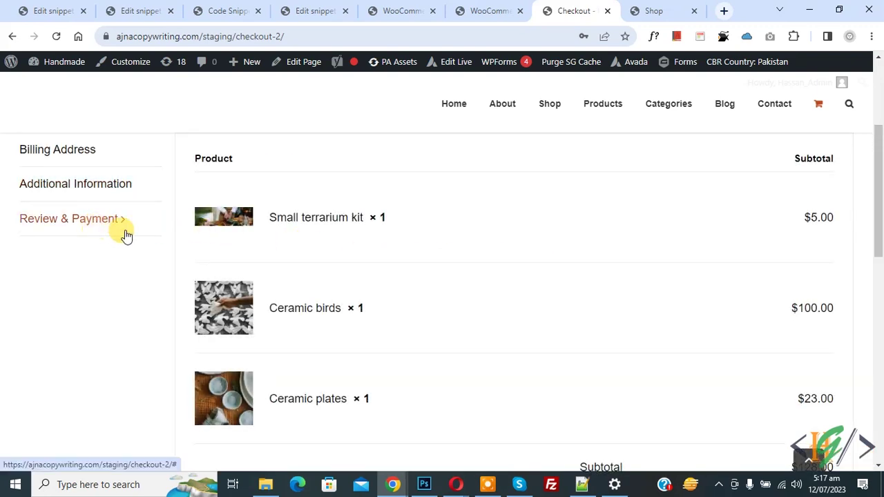
# - Choose Cash on delivery to see the $128.00 total, then select PayPal
pyautogui.moveTo(877, 188); pyautogui.dragTo(880, 272)
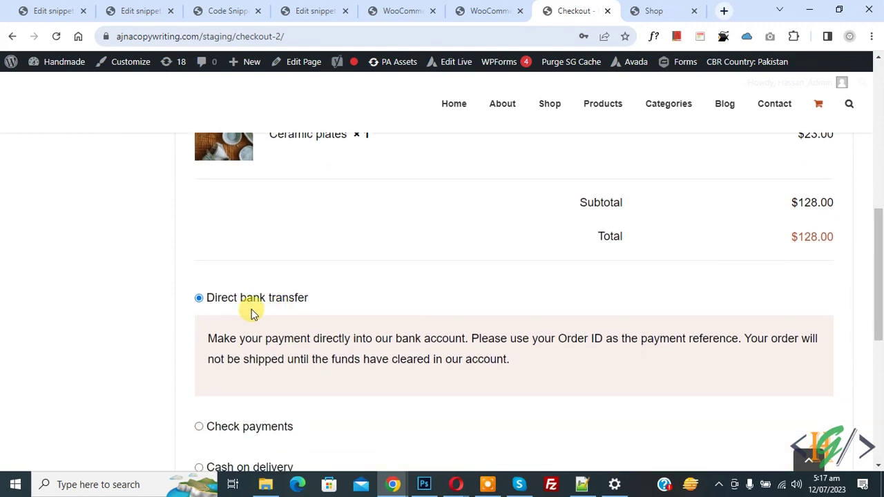
pyautogui.scroll(-2, 281, 295)
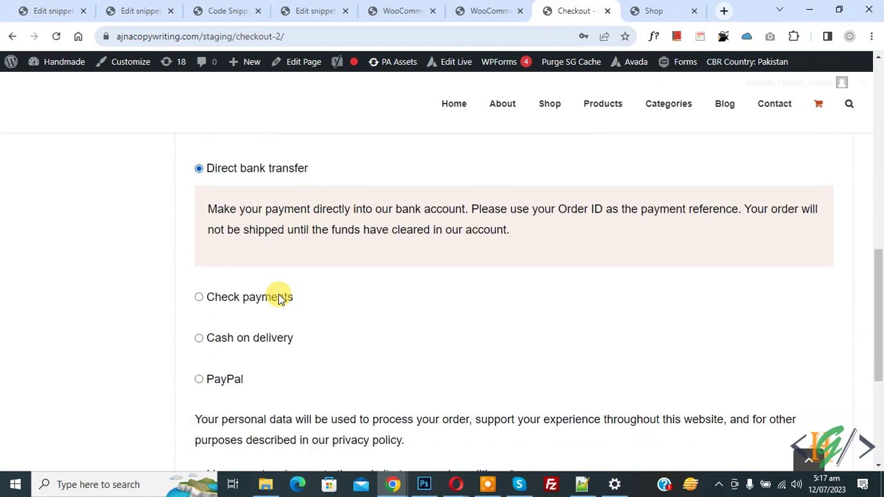
pyautogui.click(261, 338)
pyautogui.scroll(3, 396, 286)
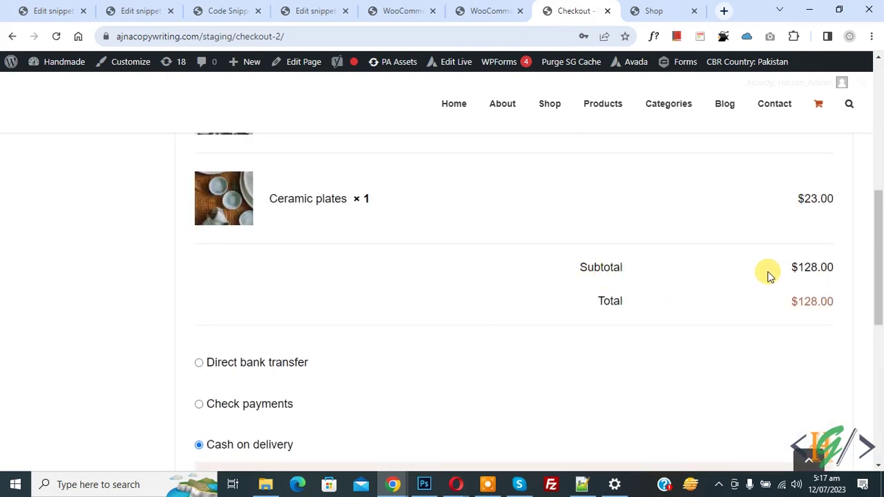
pyautogui.scroll(-3, 405, 225)
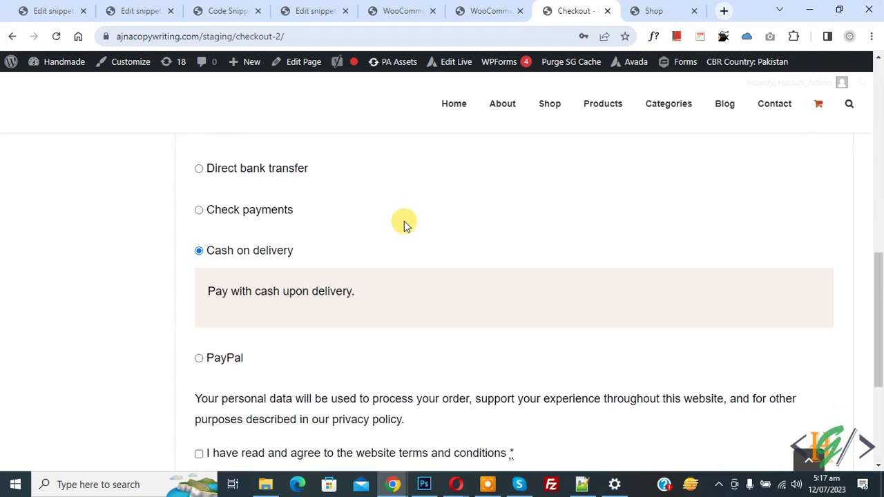
pyautogui.click(221, 366)
# - Check the $3.20 PayPal fee and $131.20 total, then return to the PayPal fee settings
pyautogui.scroll(2, 436, 319)
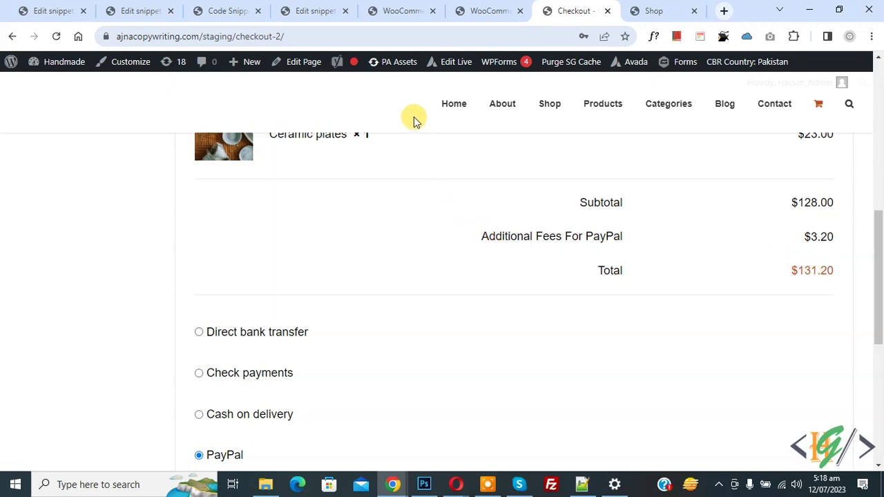
pyautogui.click(403, 8)
pyautogui.scroll(-5, 442, 232)
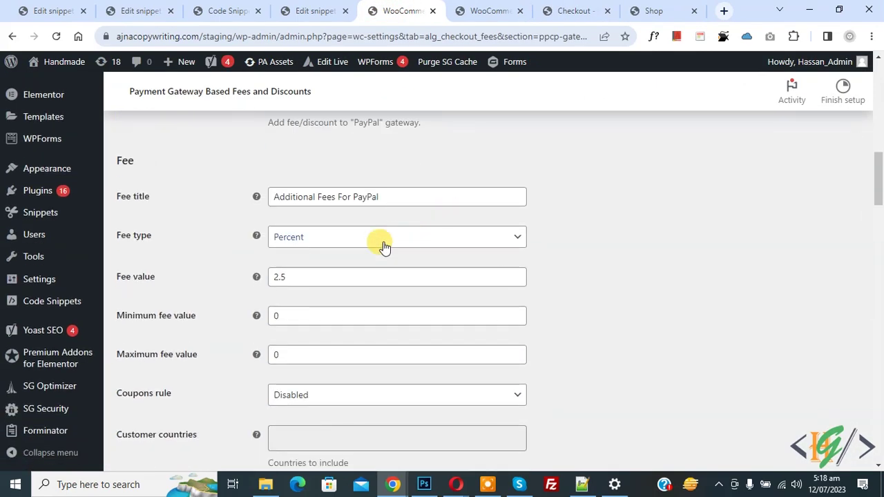